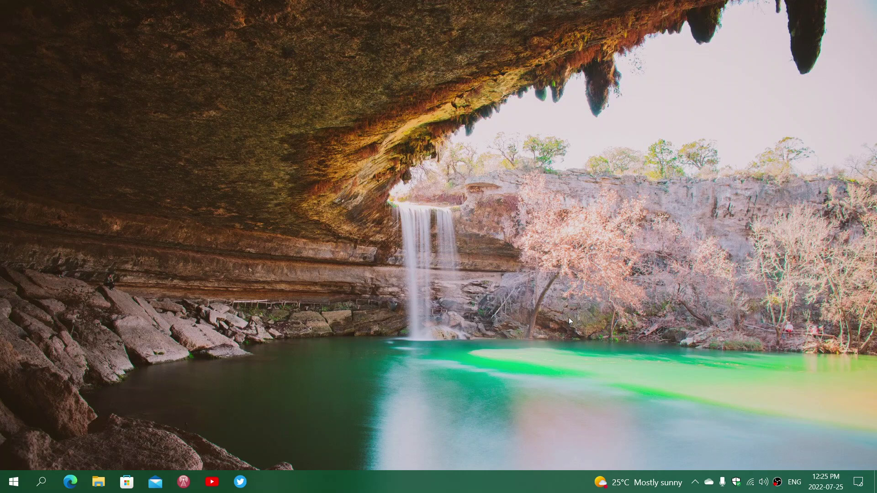
- Launch Microsoft Edge from the taskbar and let the google.ca homepage load
left_click(69, 482)
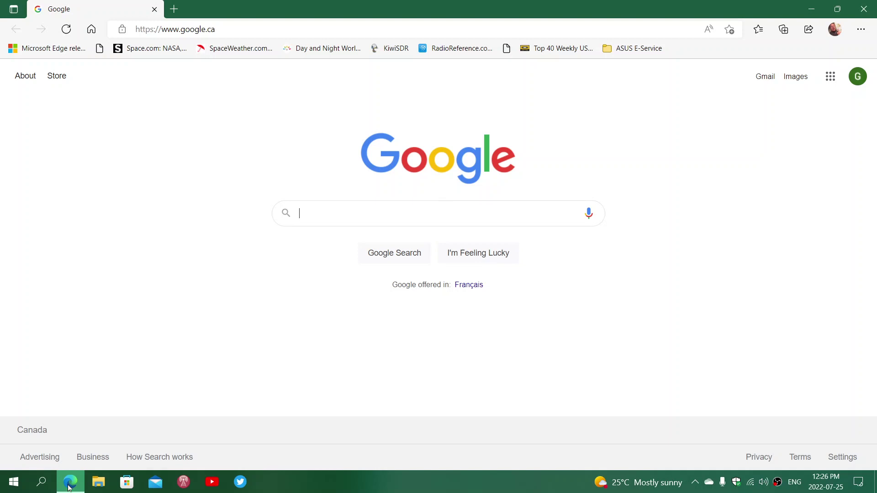
left_click(860, 29)
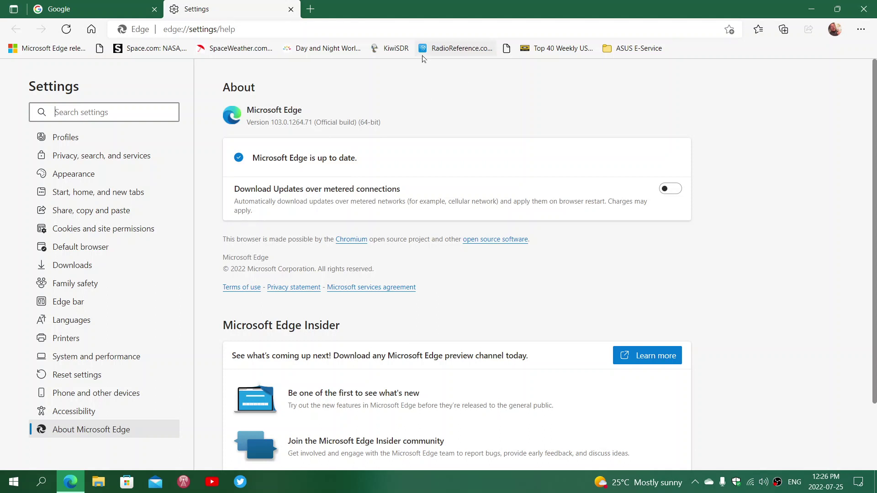
left_click(290, 9)
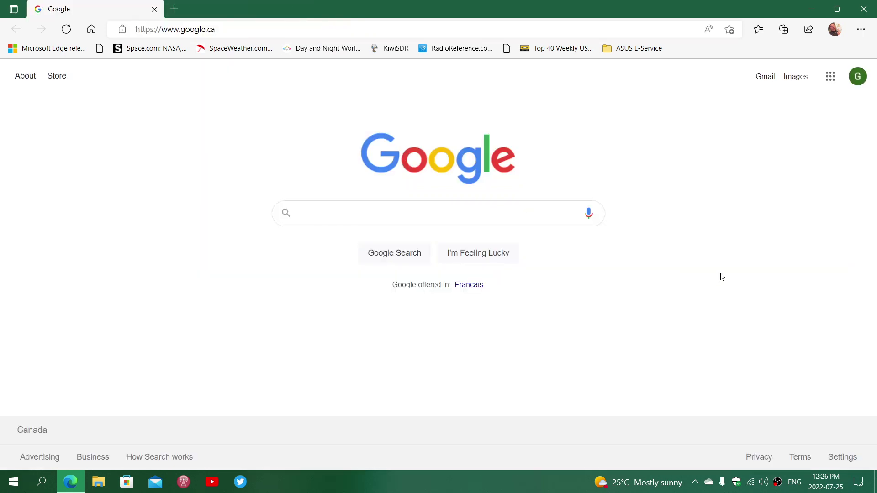
- Exit the Edge window, leaving the waterfall desktop wallpaper in view
left_click(863, 9)
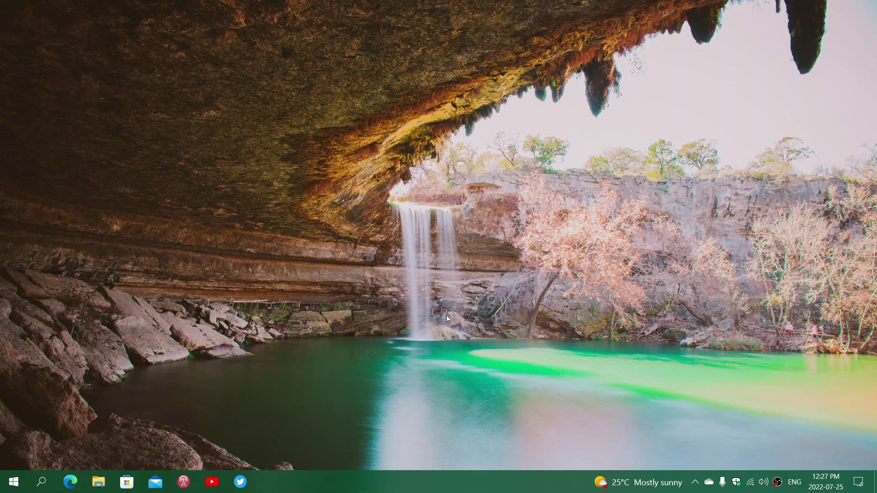
- Relaunch Edge, check About Microsoft Edge for version 103.0.1264.71, then close that tab
left_click(71, 475)
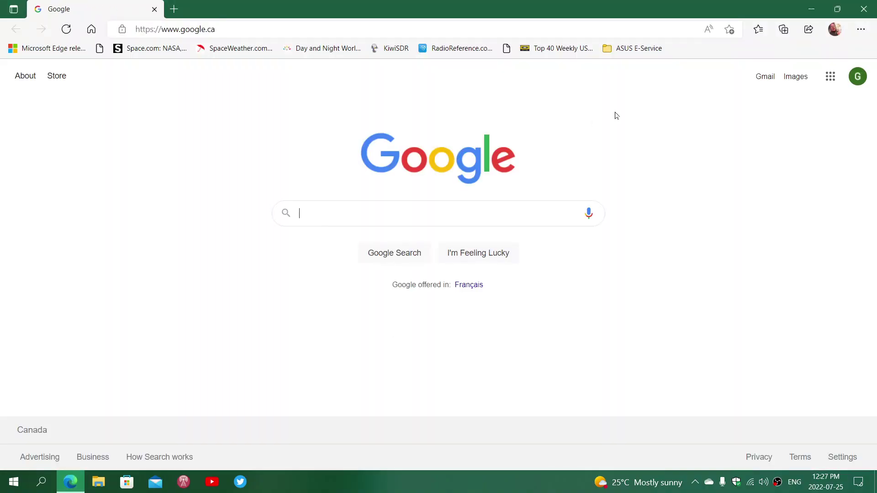
left_click(860, 29)
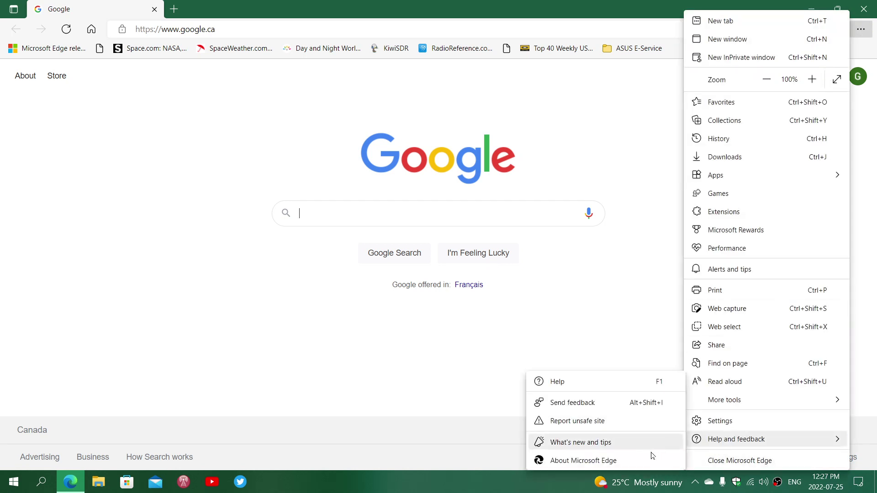
left_click(644, 464)
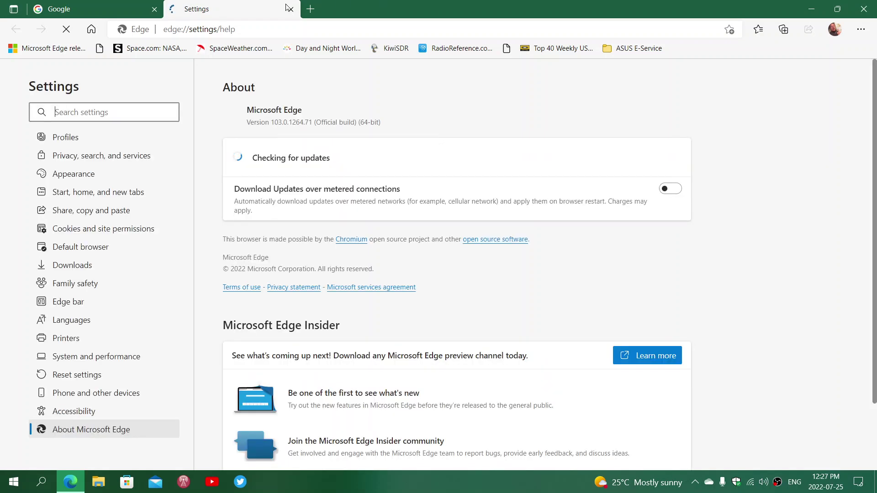
left_click(289, 8)
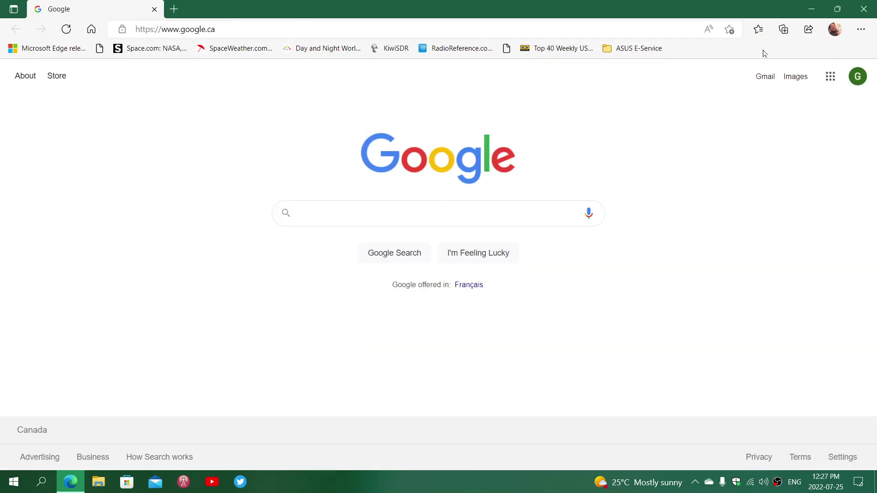
- Exit the Edge window, leaving only the waterfall desktop and taskbar
left_click(864, 7)
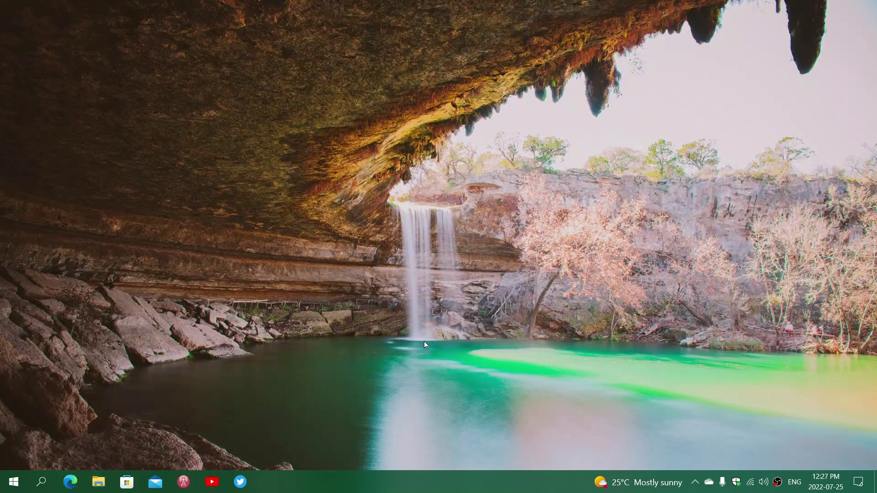